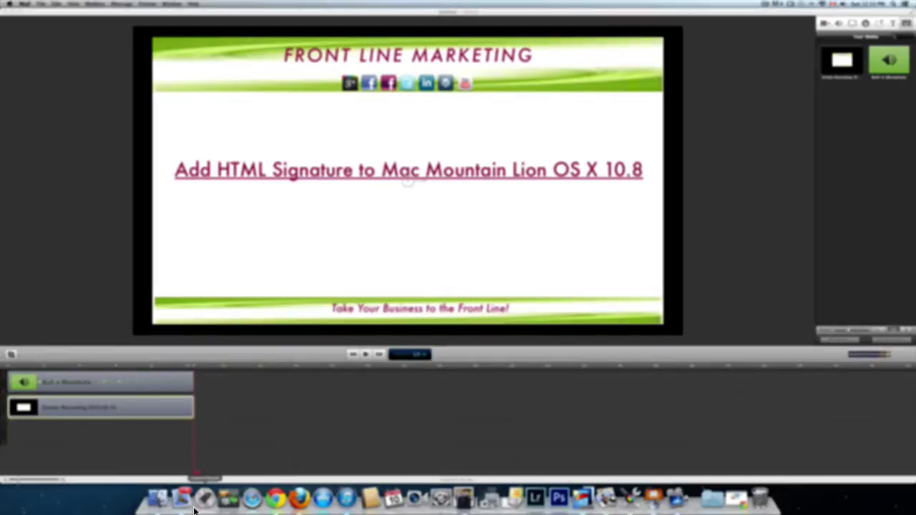
Create a Mail signature named 'test' and assign it to the Gmail account
click(183, 499)
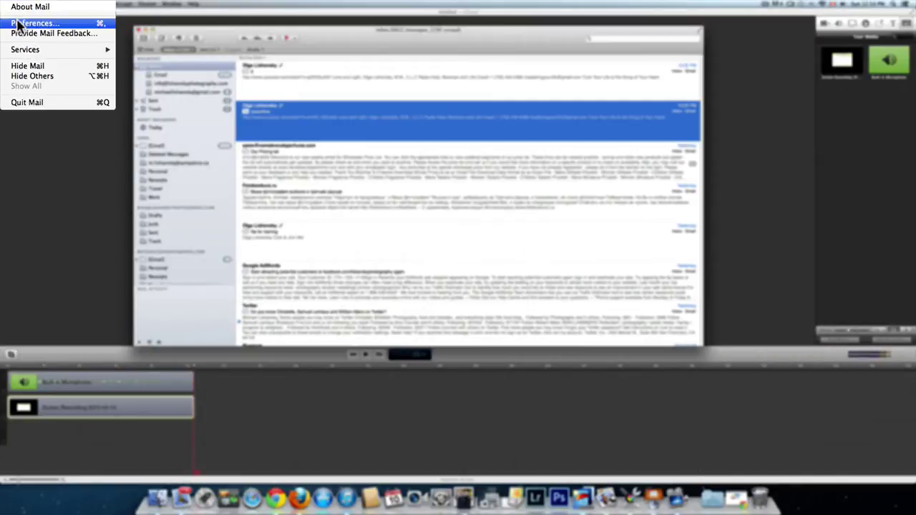
click(21, 23)
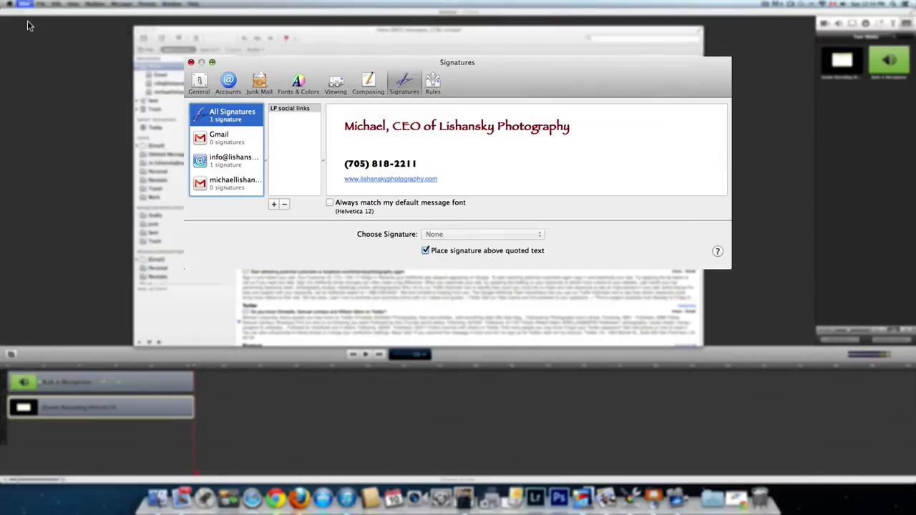
click(274, 205)
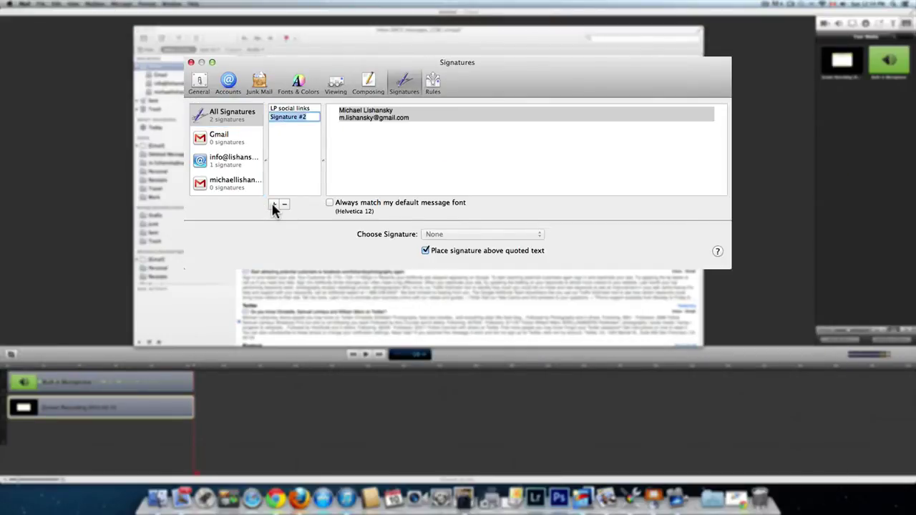
text(test)
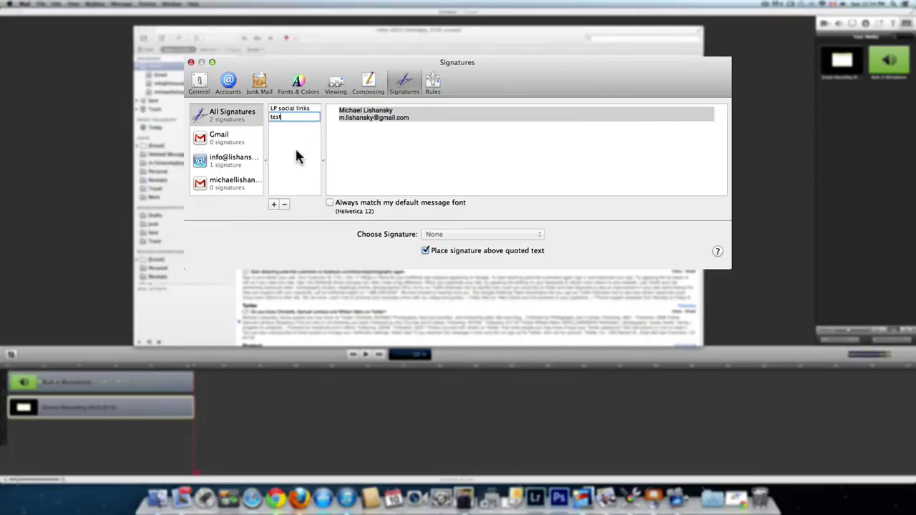
key(Return)
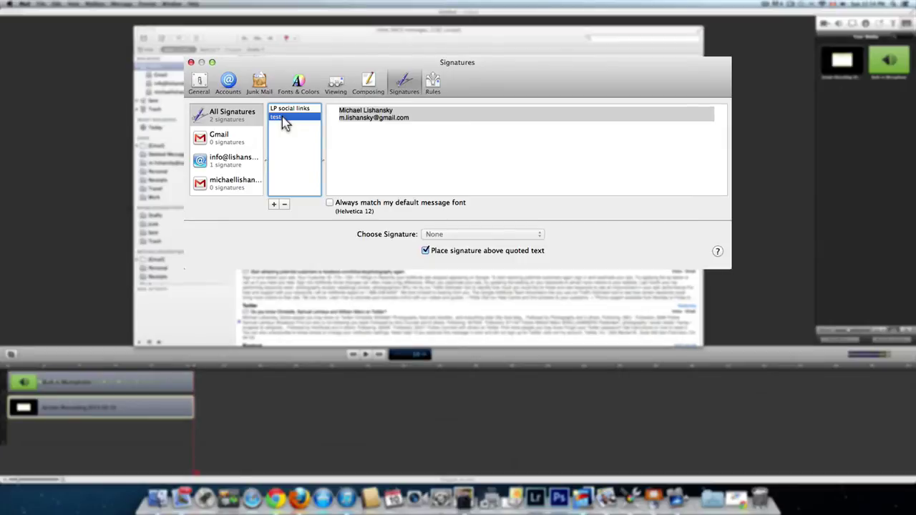
drag(283, 122, 232, 147)
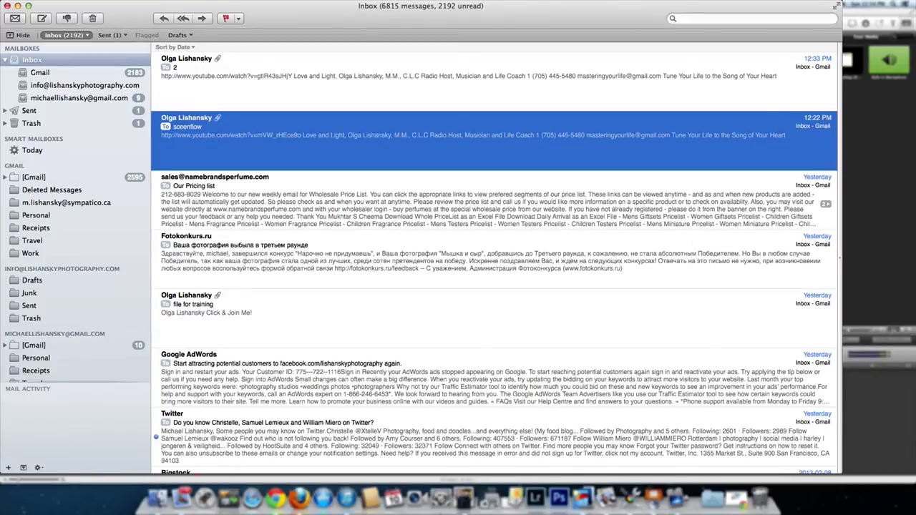
Open a Finder window, move it toward the centre, and show the home folder
click(160, 501)
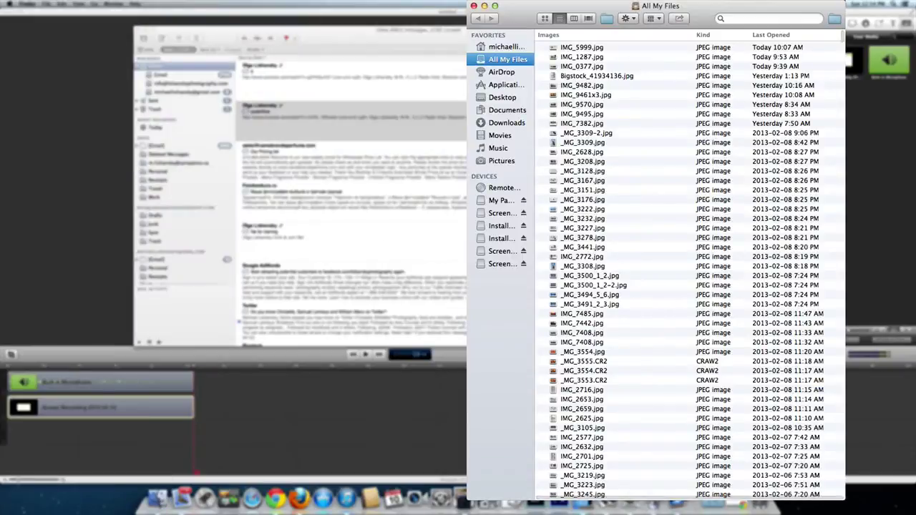
drag(520, 12, 225, 14)
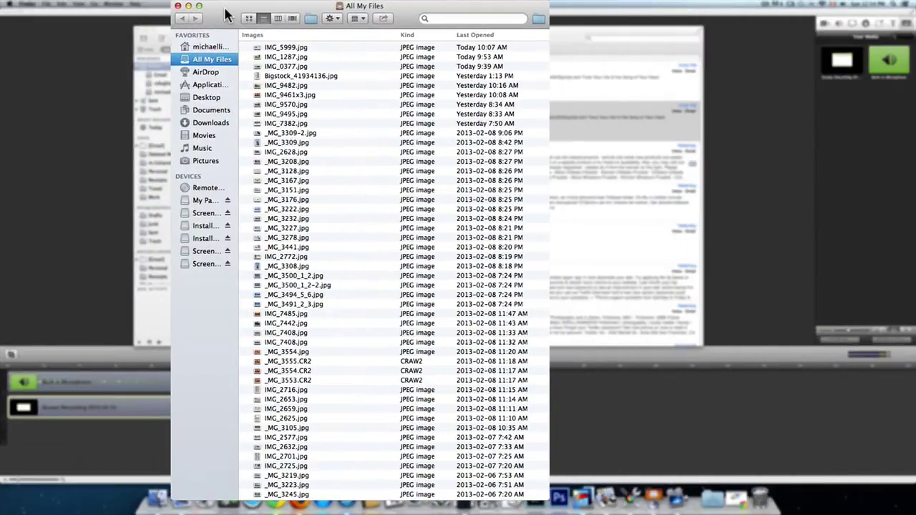
click(202, 47)
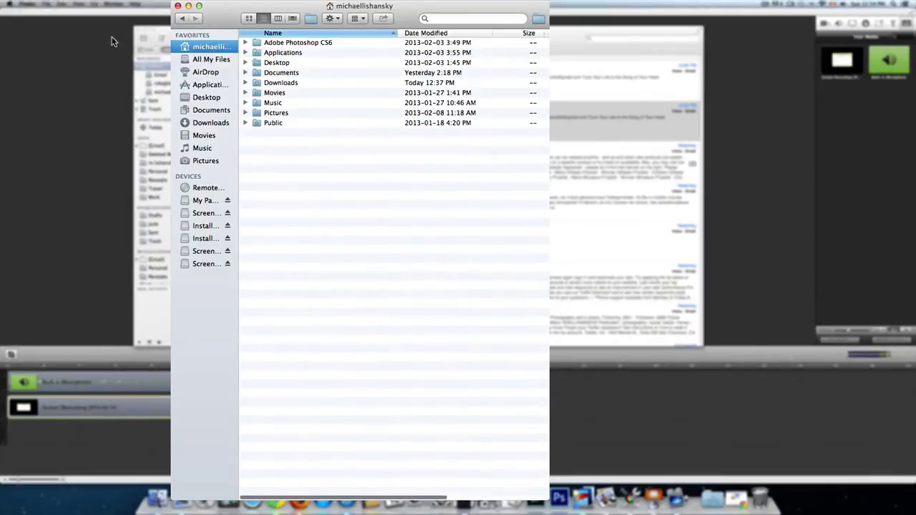
Enter ~/Library in Finder's Go to Folder prompt
click(93, 6)
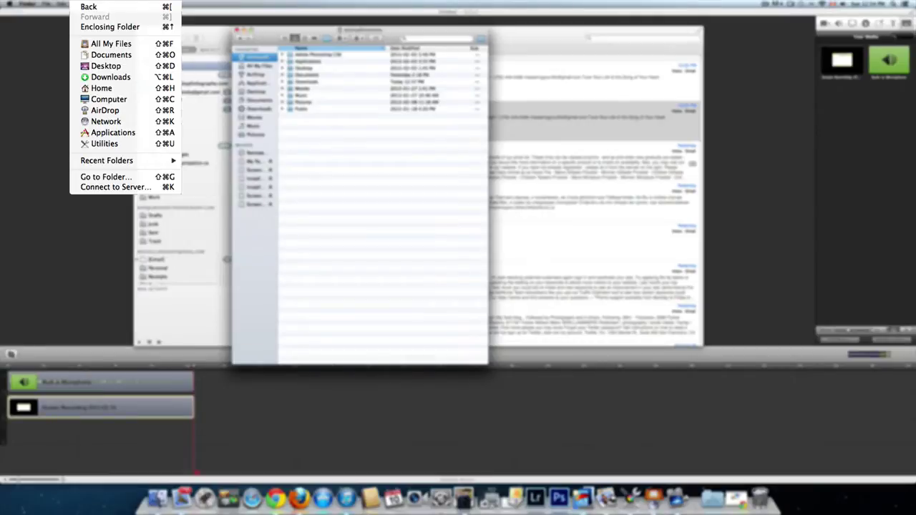
click(123, 176)
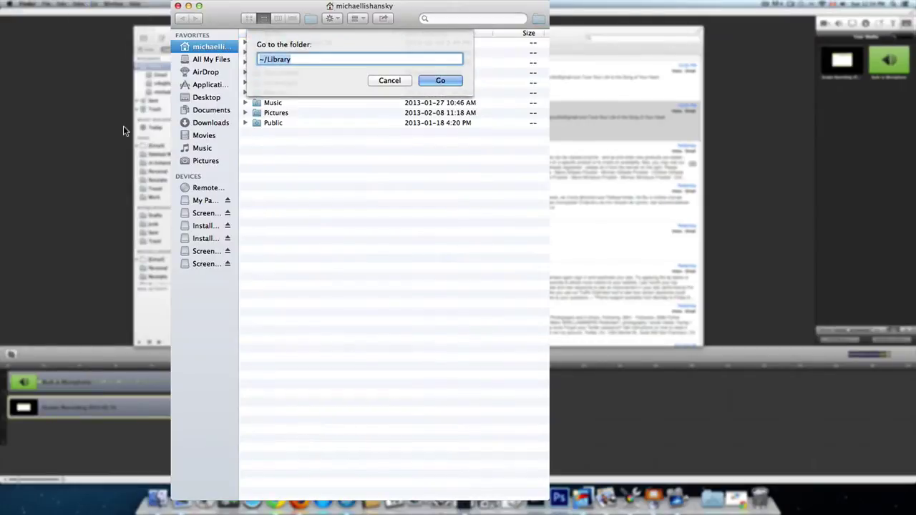
click(298, 59)
key(BackSpace)
key(BackSpace)
key(BackSpace)
key(BackSpace)
key(BackSpace)
key(BackSpace)
key(BackSpace)
key(BackSpace)
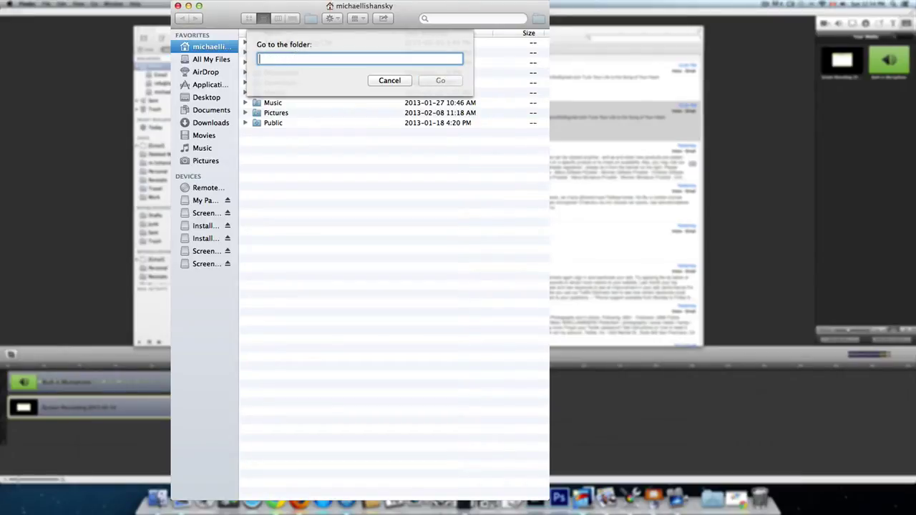
text(~/Library)
In the Library folder, expand Mail and its V2 folder to reveal the mail data
click(439, 77)
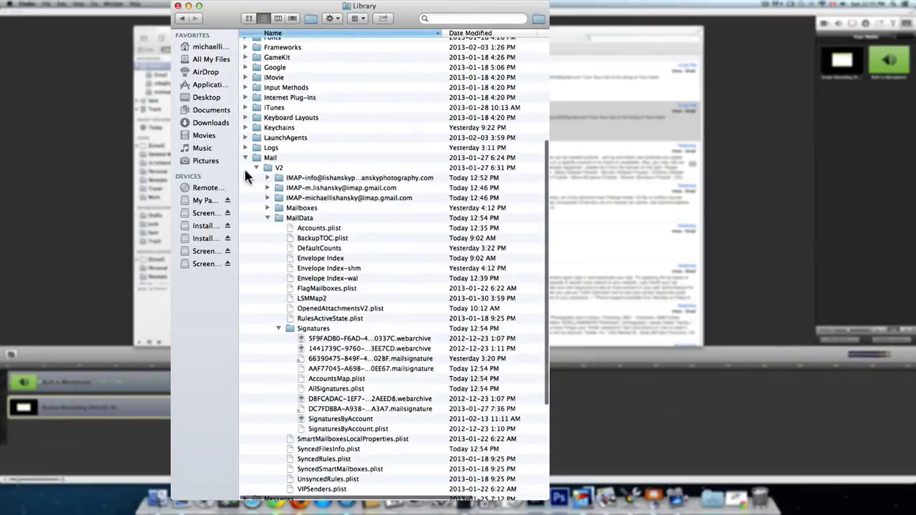
click(245, 157)
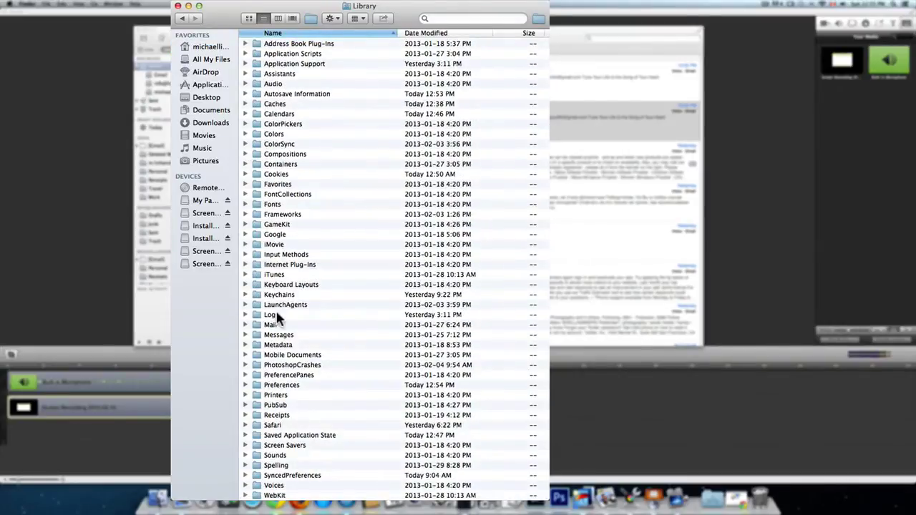
click(246, 325)
scroll(317, 307, up, 1)
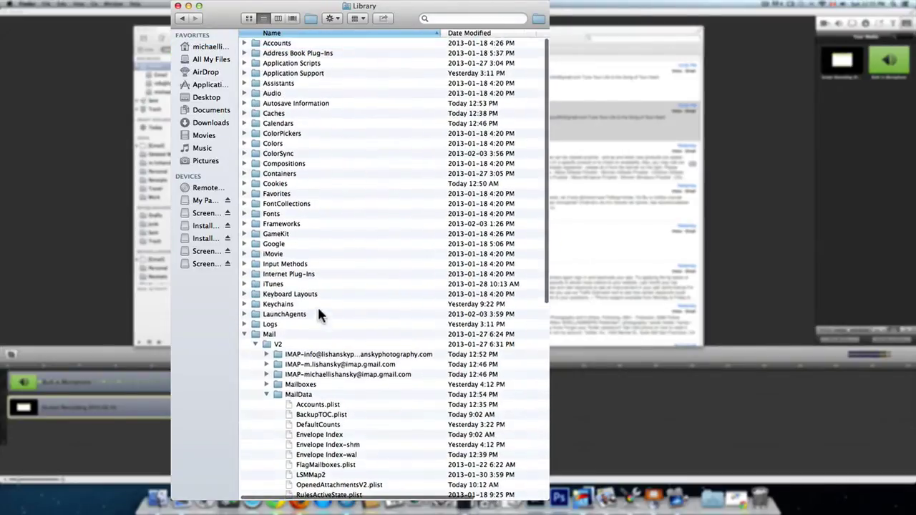
scroll(299, 334, down, 1)
click(256, 335)
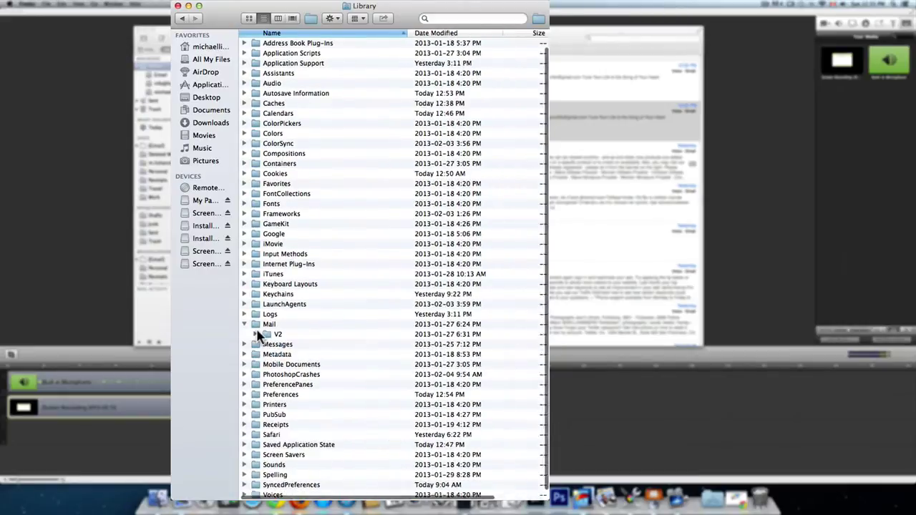
click(256, 334)
scroll(317, 322, down, 1)
scroll(317, 322, down, 3)
scroll(308, 387, down, 1)
Enlarge the window to show Size and Kind, then select the signature file modified today at 12:54
click(310, 416)
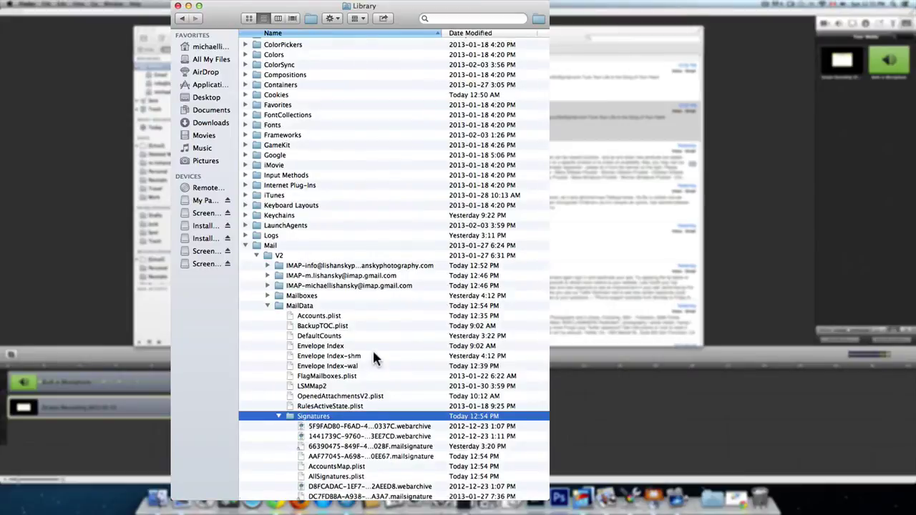
scroll(372, 348, down, 1)
scroll(372, 348, down, 4)
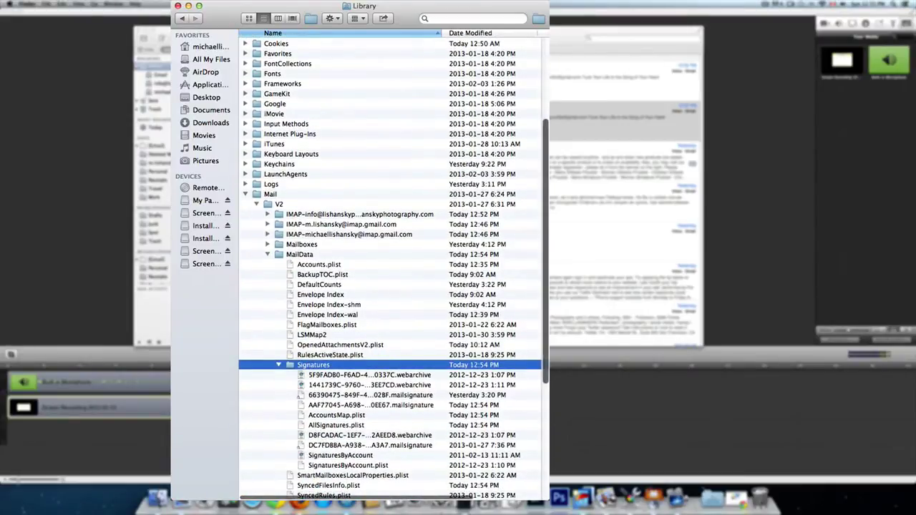
click(198, 6)
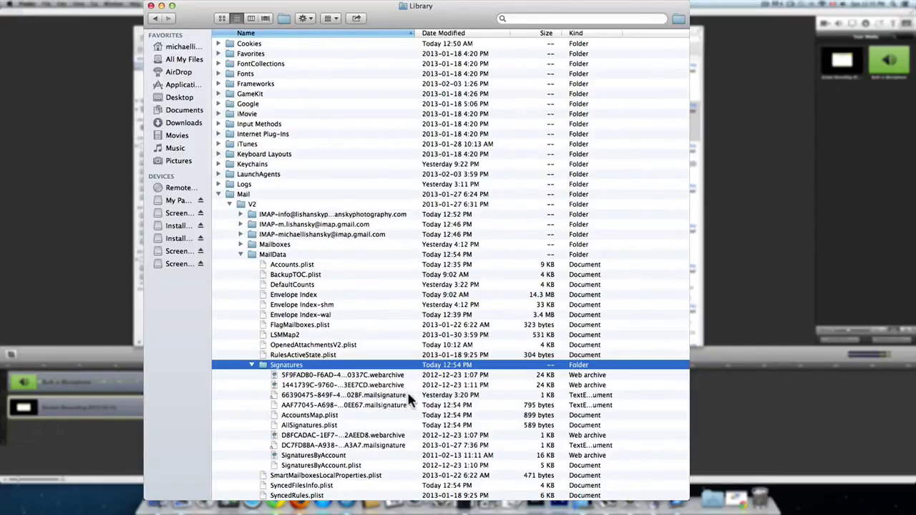
click(464, 405)
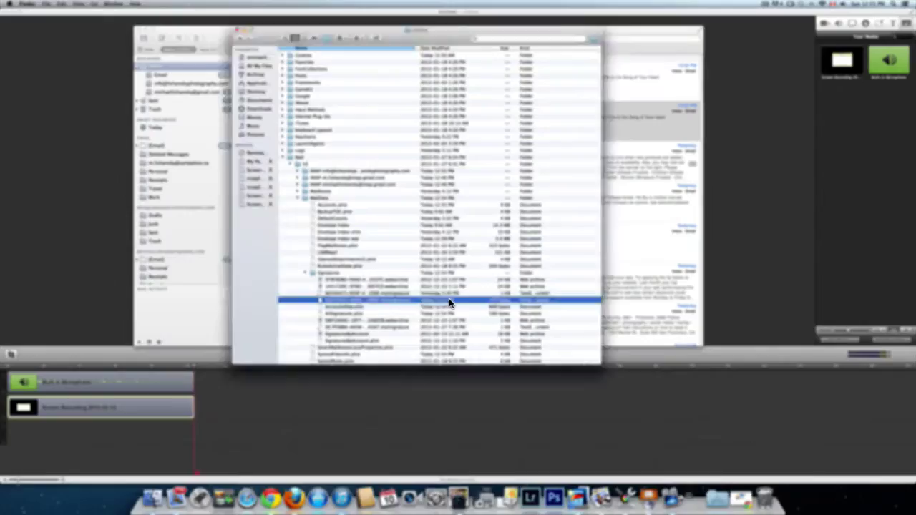
Open the .mailsignature file in TextEdit, widen the window, and select its <body> HTML block
double_click(449, 297)
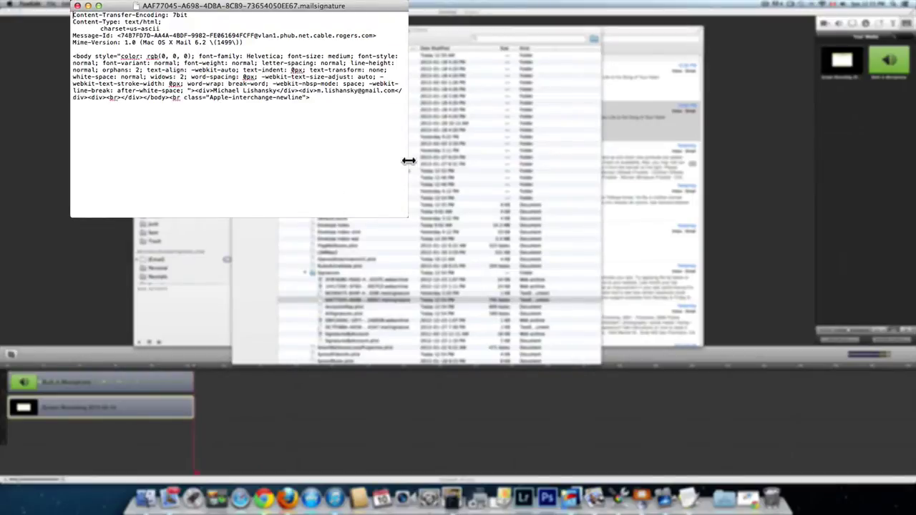
drag(407, 159, 540, 160)
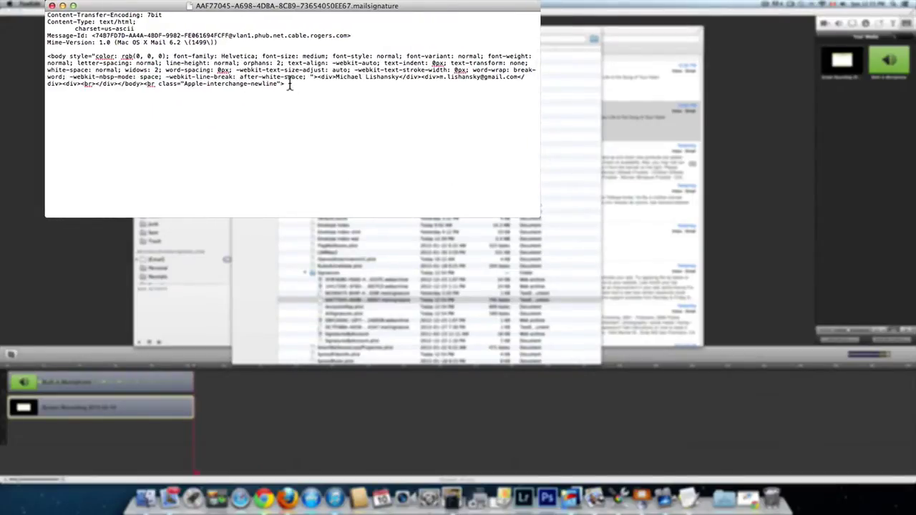
drag(290, 85, 72, 50)
mouse_move(285, 85)
mouse_down()
mouse_move(48, 70)
mouse_move(47, 55)
mouse_up()
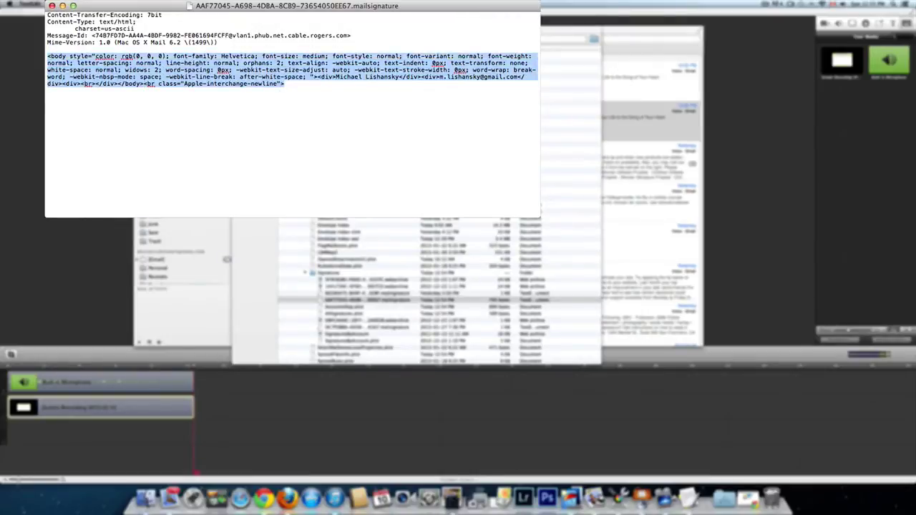
click(306, 130)
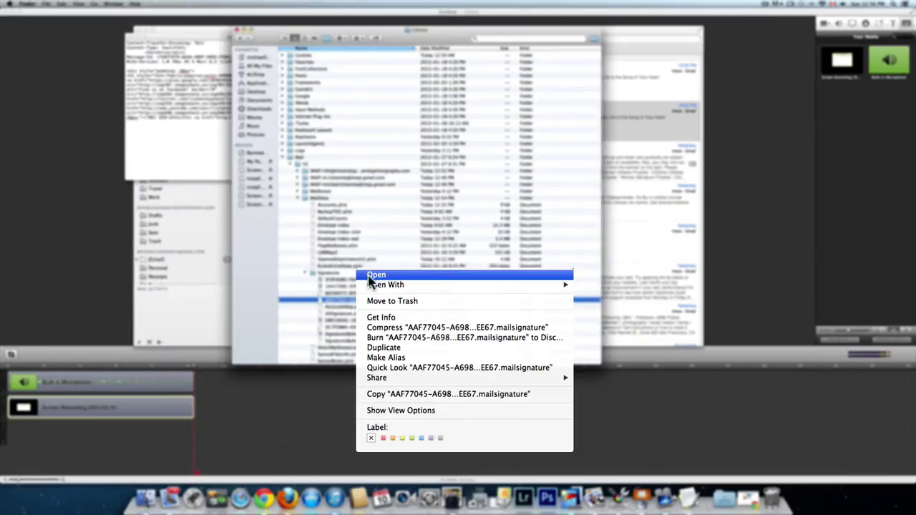
Tick Locked in the .mailsignature file's Info panel, then close the panel
click(386, 319)
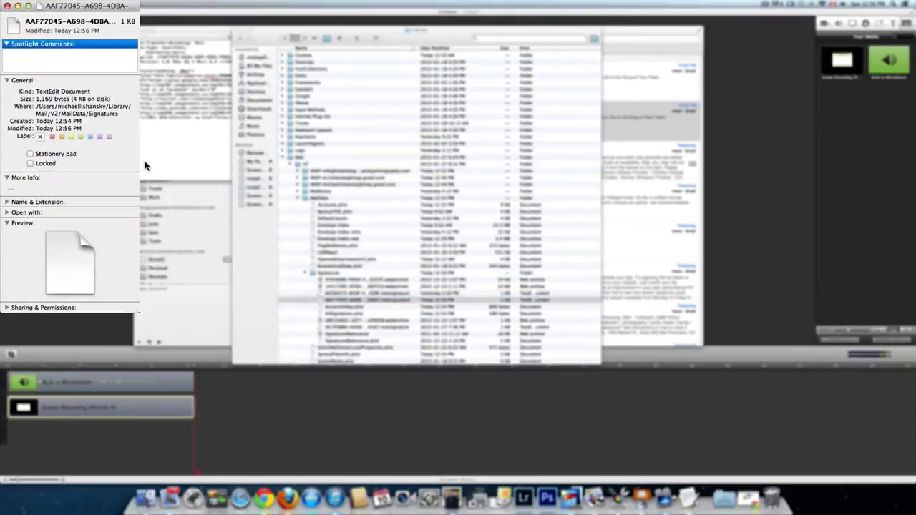
click(30, 164)
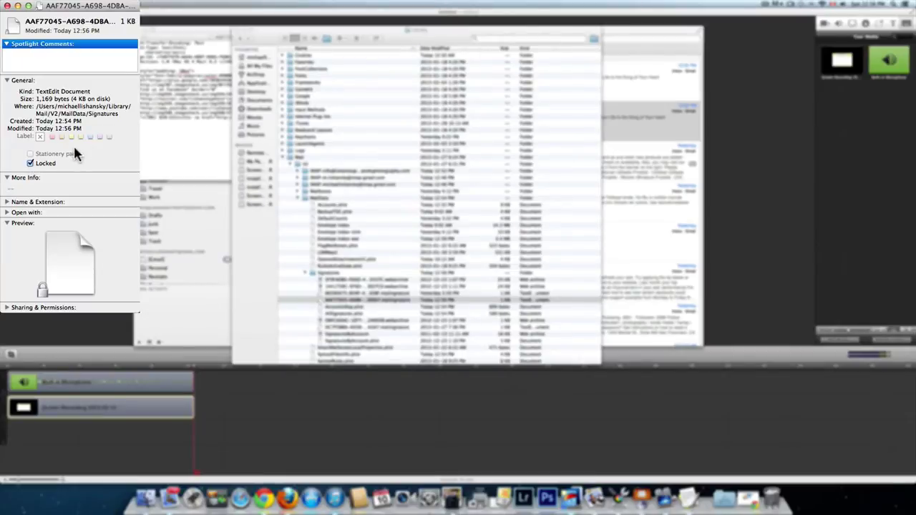
click(9, 7)
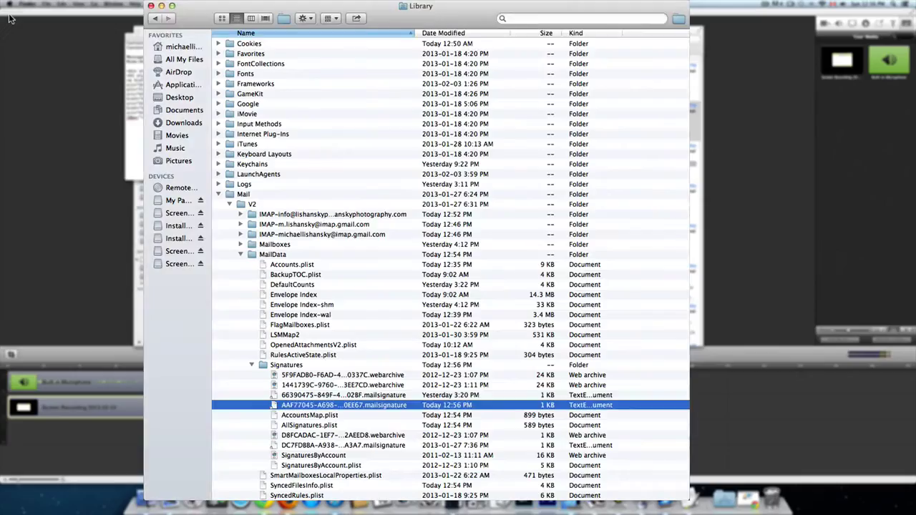
Close the Finder and TextEdit windows, then quit and relaunch Mail
click(151, 5)
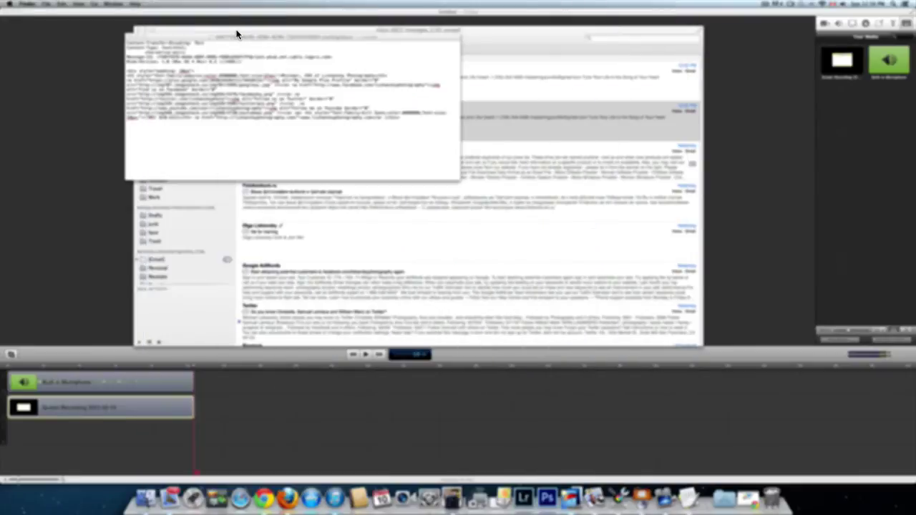
click(129, 39)
click(163, 499)
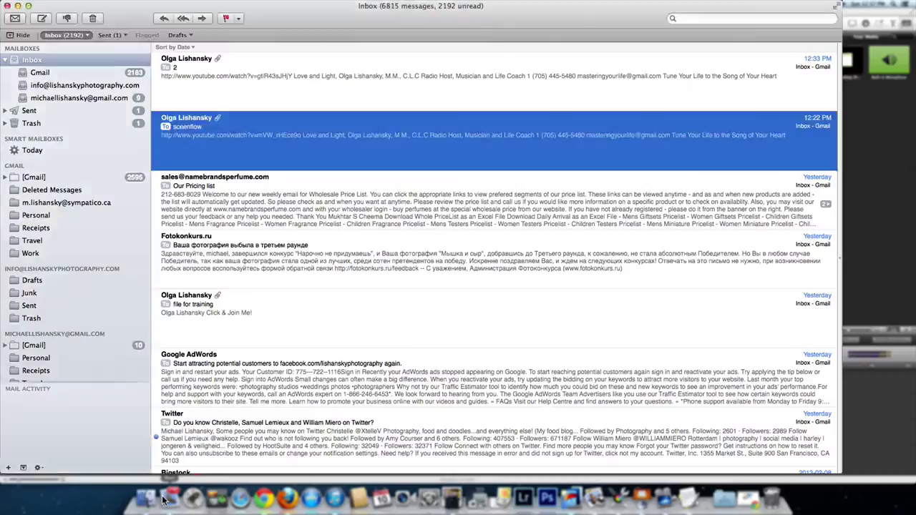
click(29, 2)
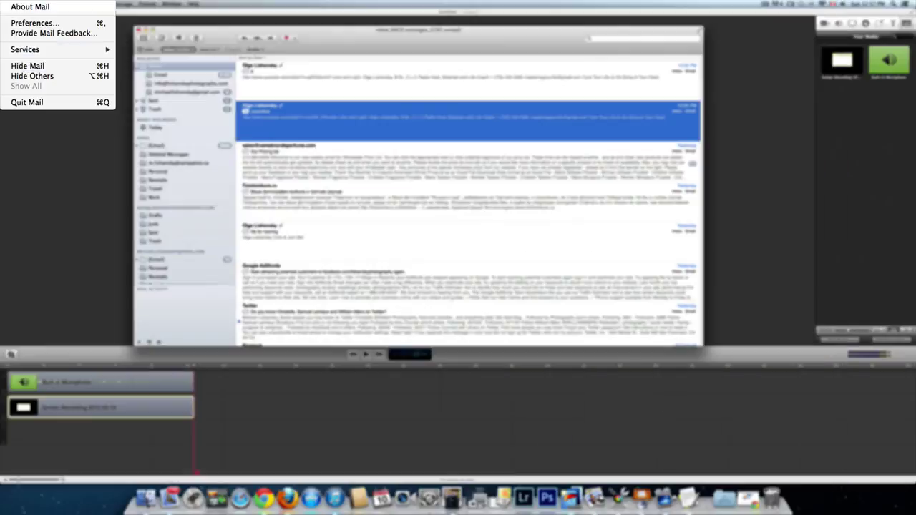
click(26, 103)
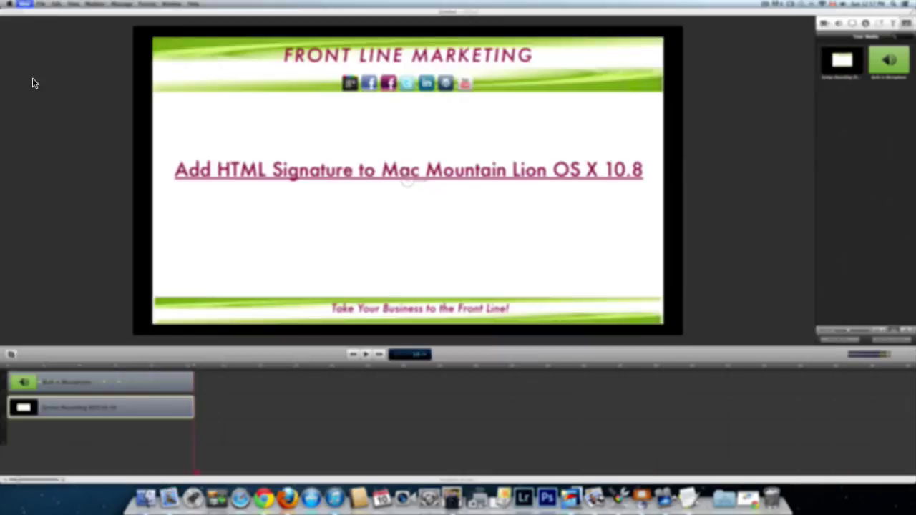
click(170, 505)
In a new Gmail message, insert the 'test' signature
click(169, 500)
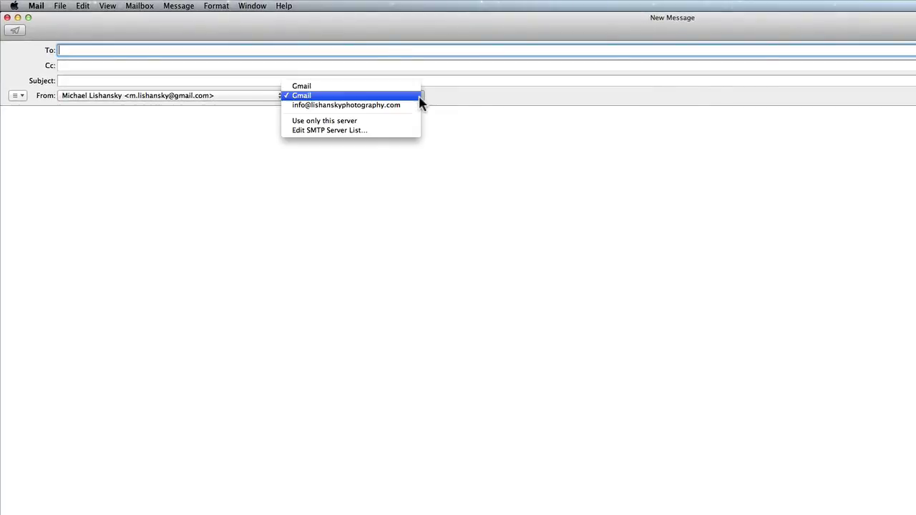
click(419, 95)
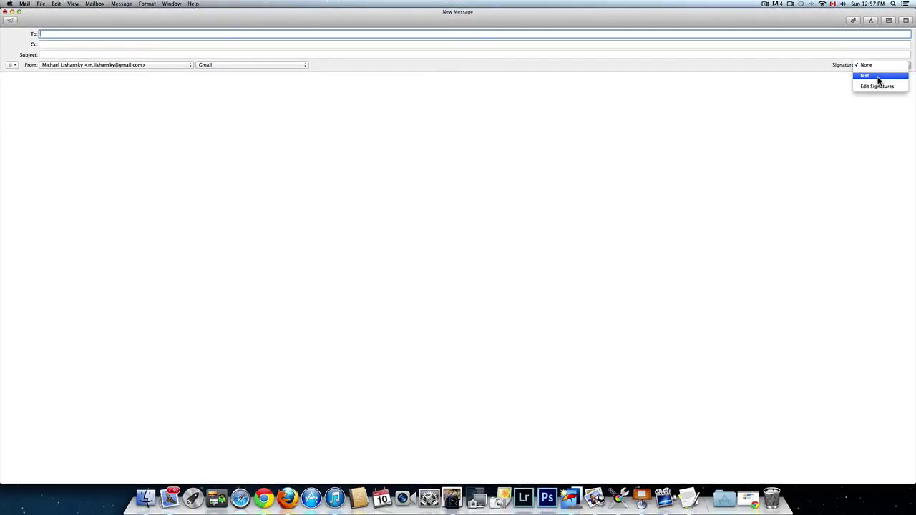
click(879, 76)
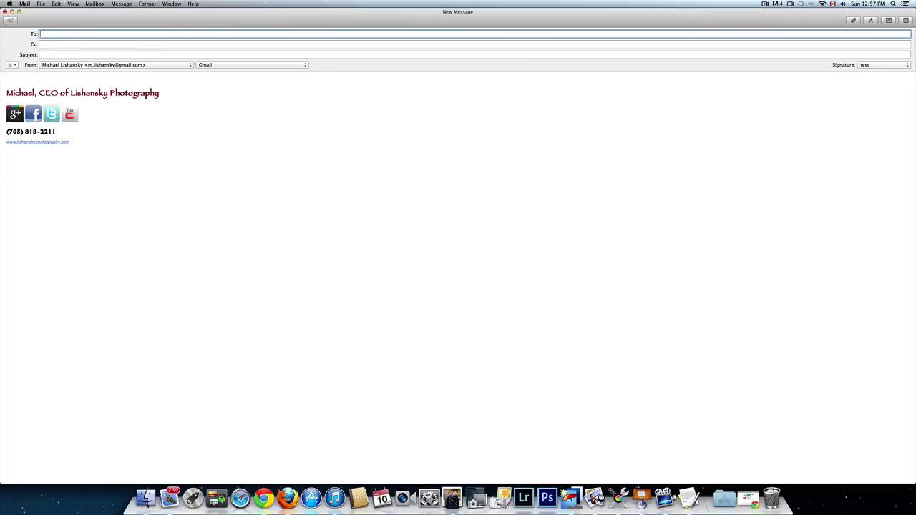